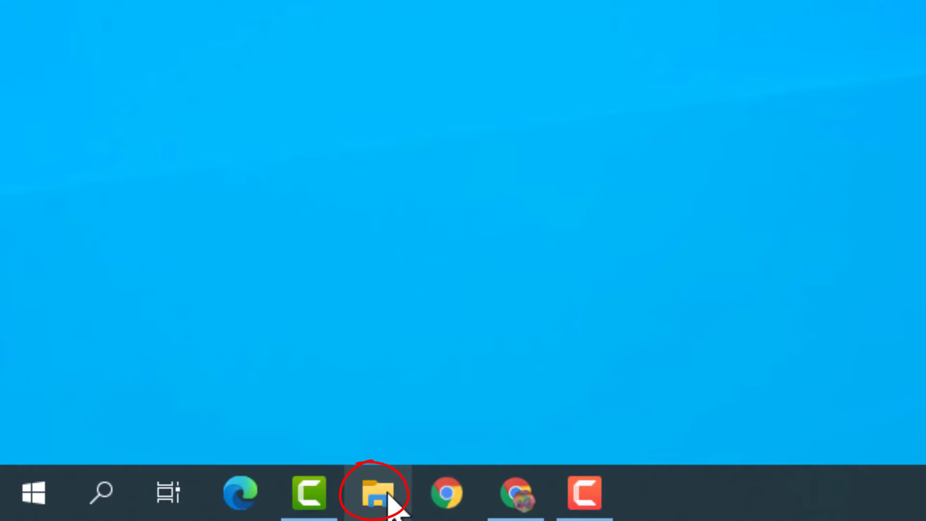
# Browse the USB Drive (D:) in File Explorer to DCIM\100CANON, showing photos IMG_4980–IMG_4991.
pyautogui.click(388, 494)
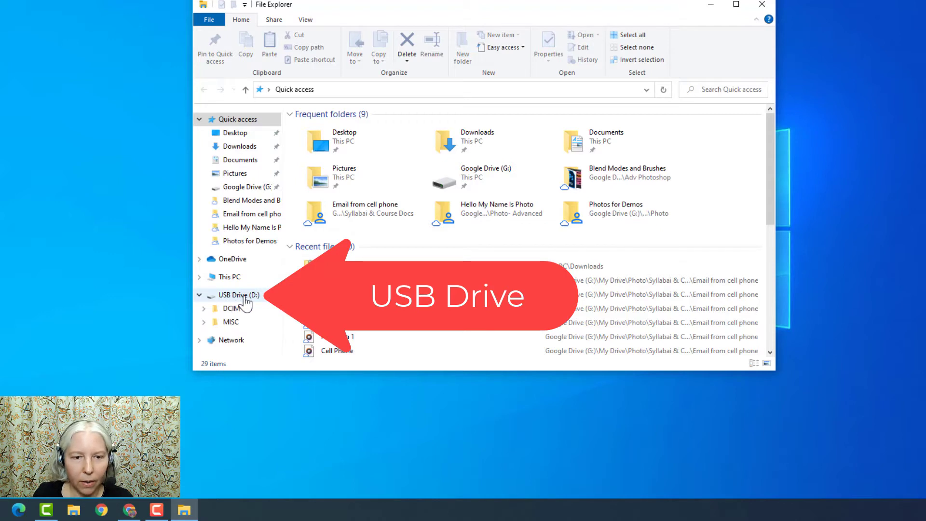
pyautogui.click(244, 297)
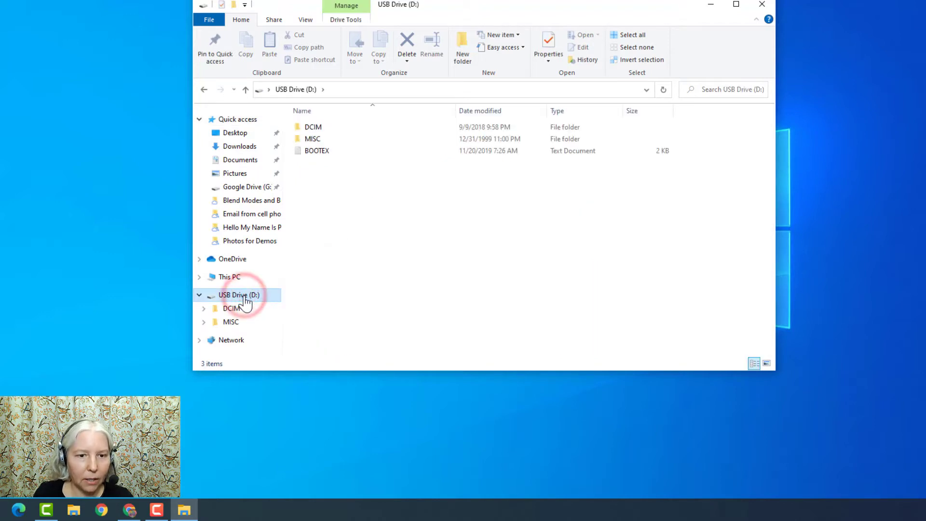
pyautogui.doubleClick(313, 127)
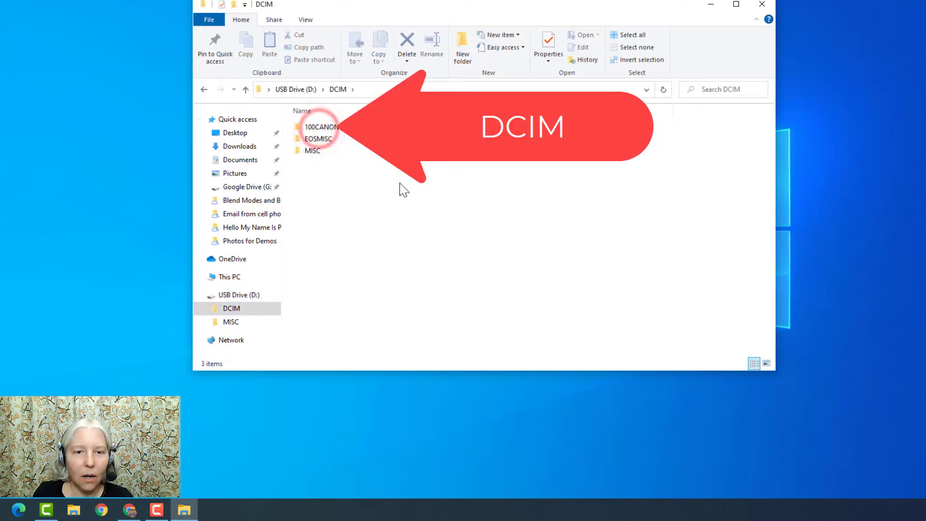
pyautogui.doubleClick(329, 129)
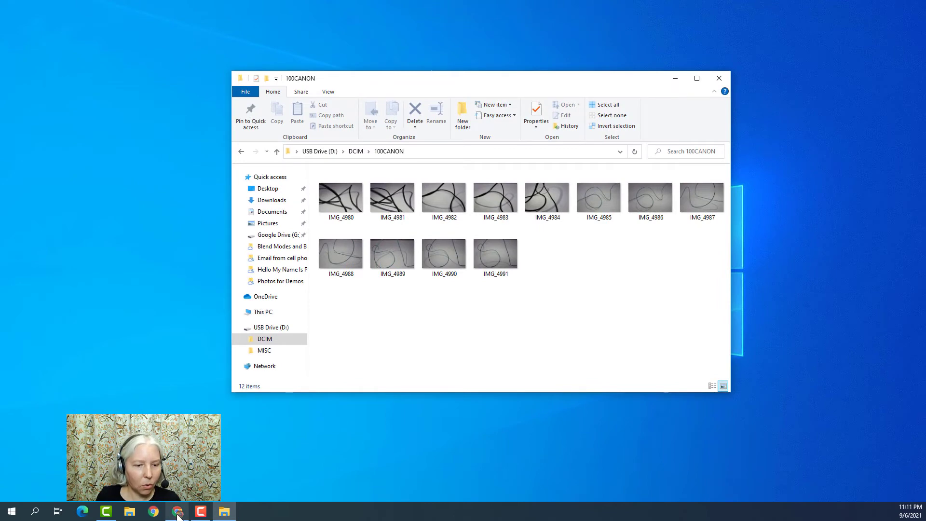
# Dismiss the uploads notice, open the Photo folder, and create a folder named 'Wire Photos' there.
pyautogui.click(179, 512)
pyautogui.click(902, 333)
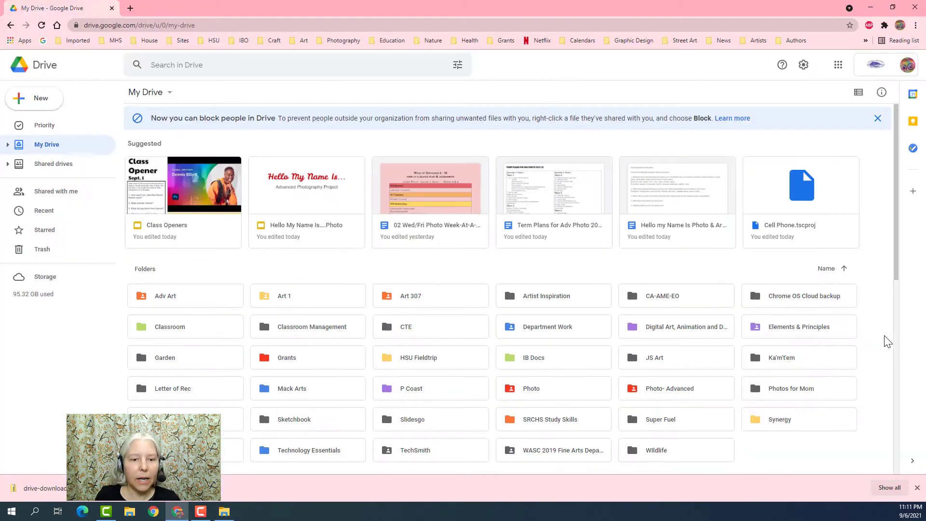
pyautogui.doubleClick(512, 388)
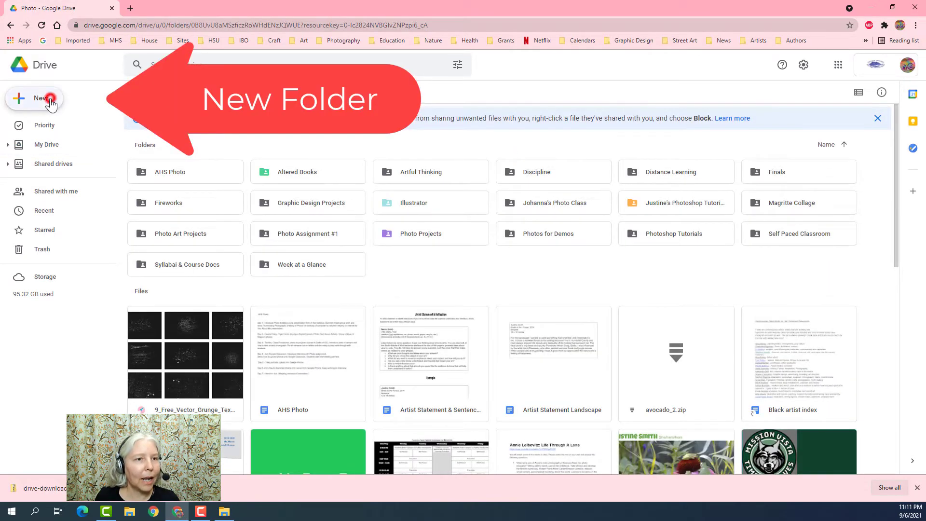
pyautogui.click(50, 102)
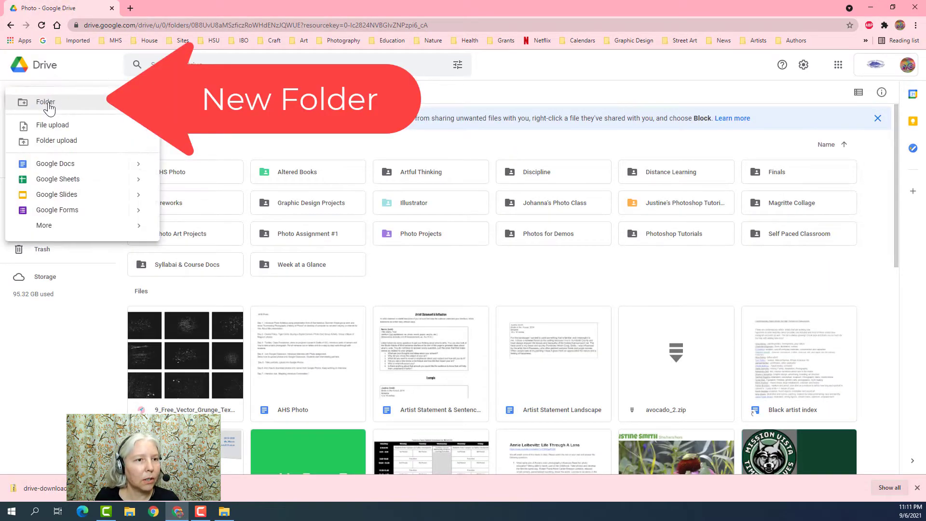
pyautogui.click(47, 103)
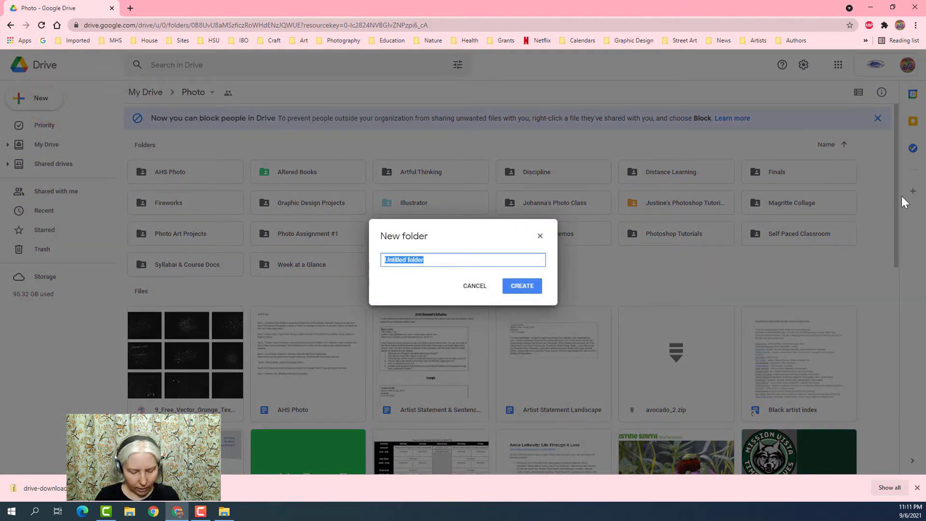
pyautogui.write('Wire Photos')
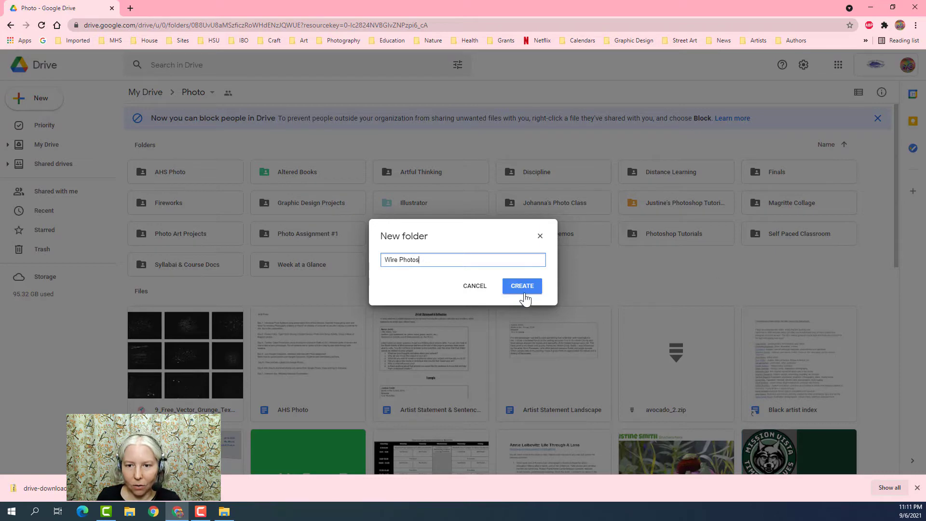
pyautogui.click(524, 295)
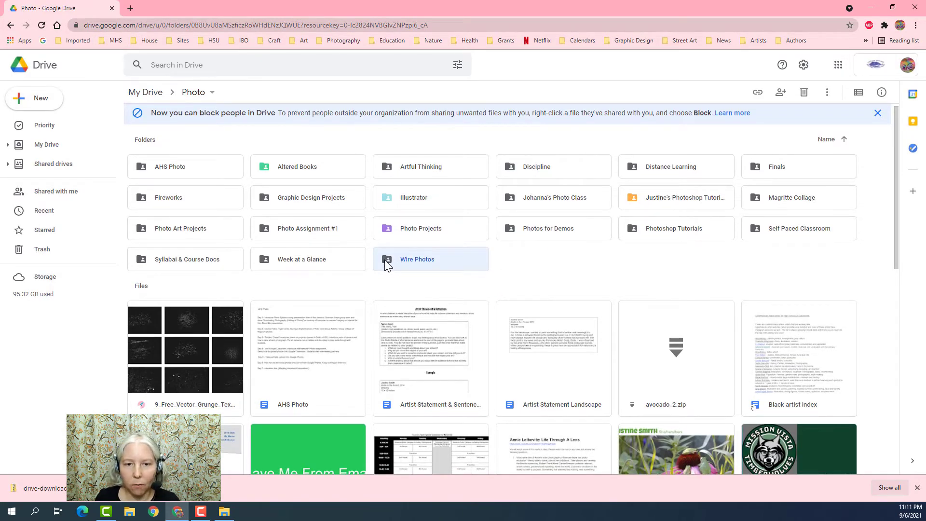
# Open Wire Photos in Drive and drag all 12 photos from 100CANON into it.
pyautogui.doubleClick(384, 259)
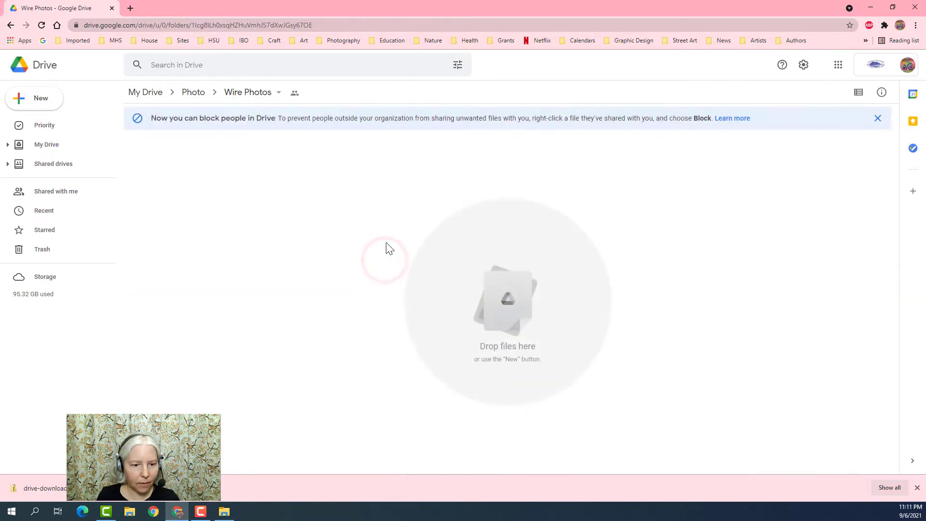
pyautogui.click(224, 512)
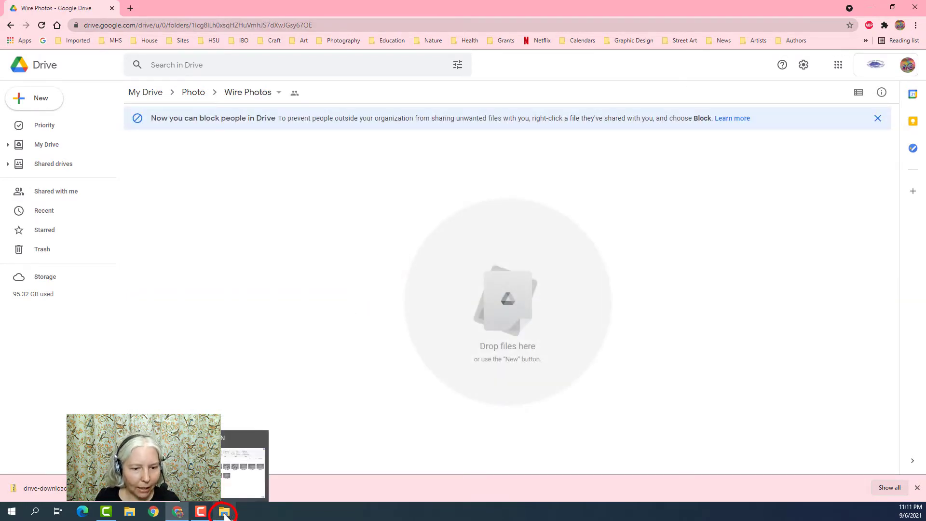
pyautogui.click(224, 513)
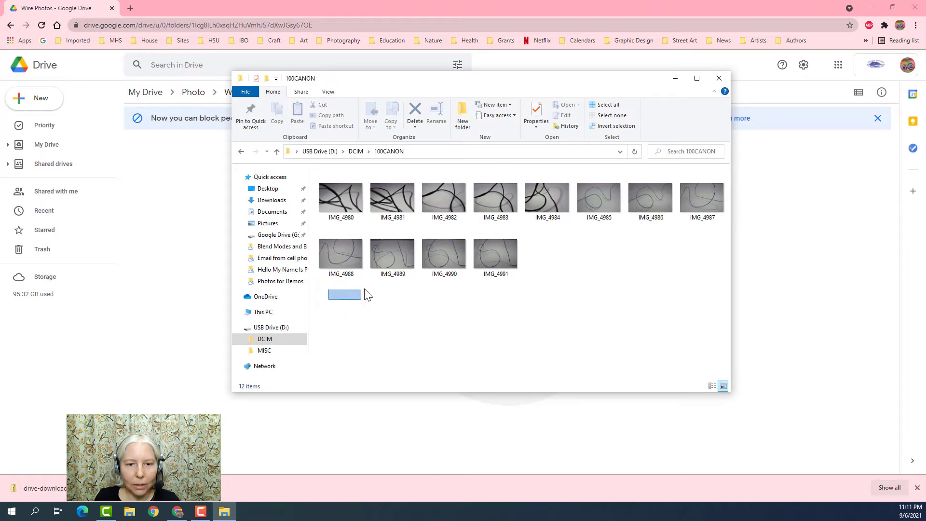
pyautogui.moveTo(373, 293); pyautogui.dragTo(713, 195)
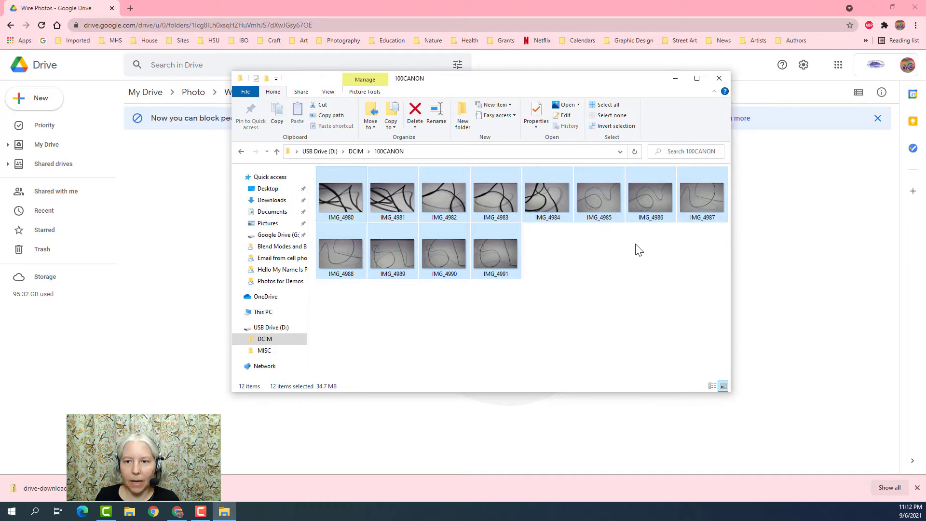
pyautogui.moveTo(590, 195); pyautogui.dragTo(810, 260)
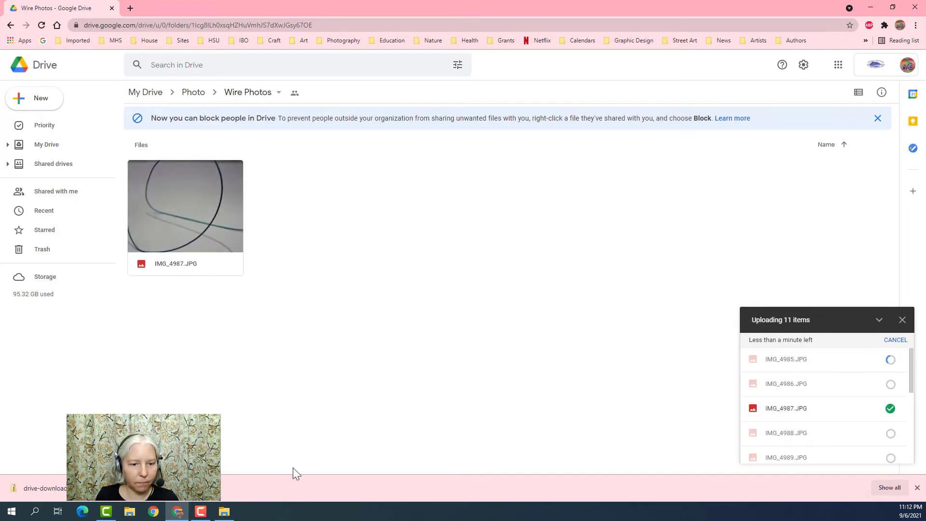
# Copy IMG_4980, 4983, 4986, 4990, 4981 and 4988 into the Wire Photos Drive folder.
pyautogui.click(224, 513)
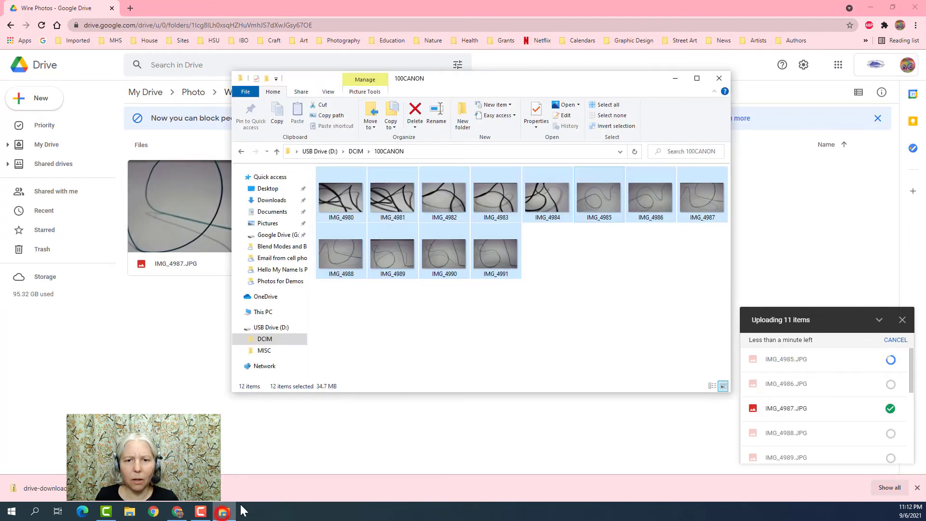
pyautogui.click(505, 317)
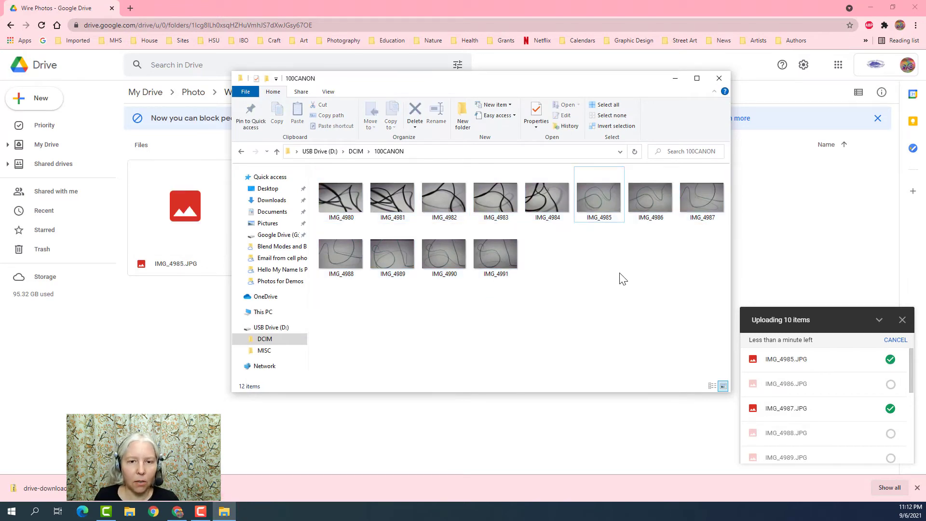
pyautogui.click(336, 202)
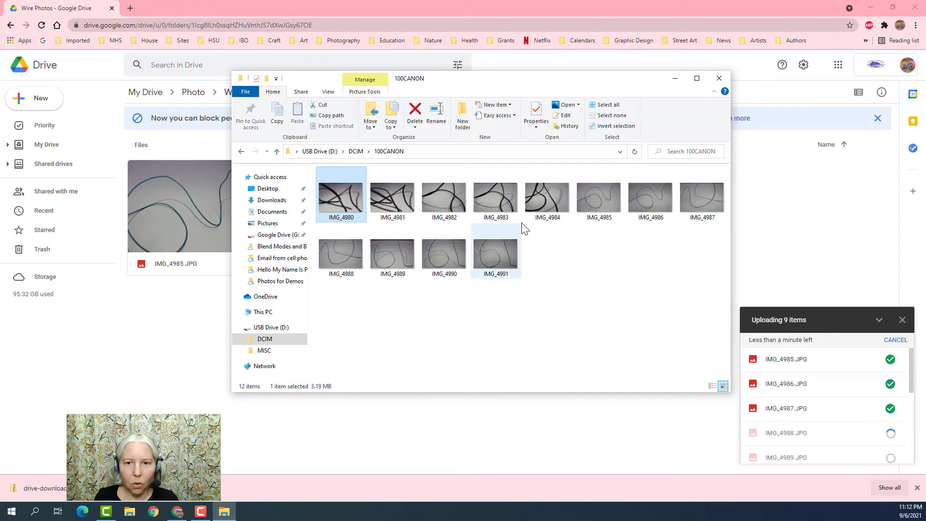
pyautogui.keyDown('ctrl'); pyautogui.click(493, 199); pyautogui.keyUp('ctrl')
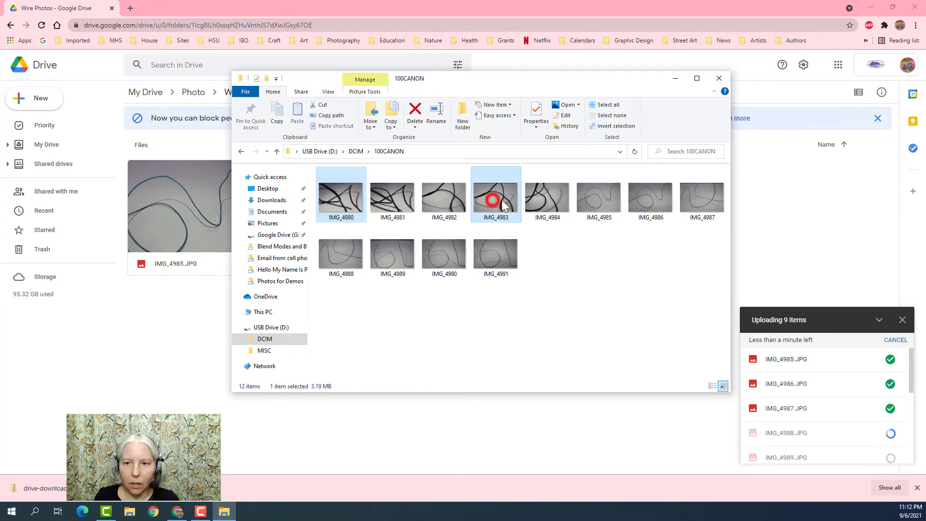
pyautogui.keyDown('ctrl'); pyautogui.click(649, 197); pyautogui.keyUp('ctrl')
pyautogui.keyDown('ctrl'); pyautogui.click(444, 257); pyautogui.keyUp('ctrl')
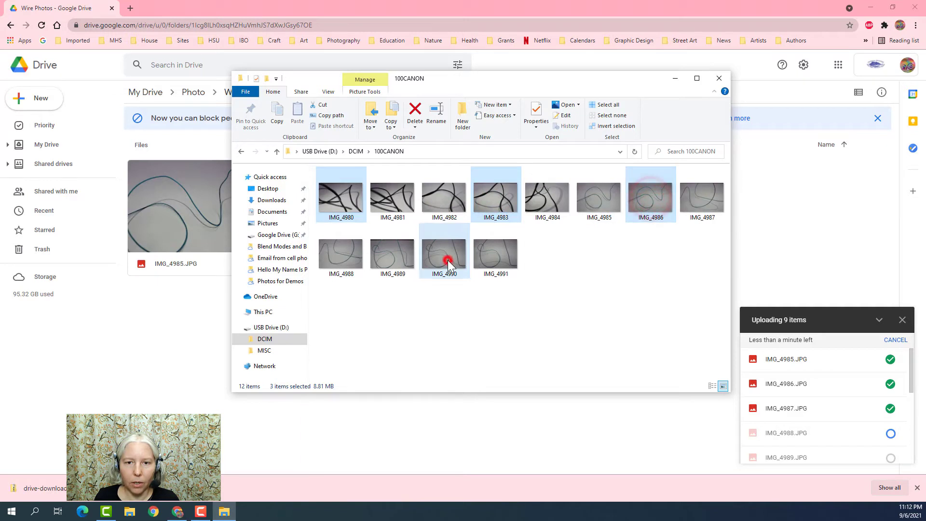
pyautogui.keyDown('ctrl'); pyautogui.click(401, 202); pyautogui.keyUp('ctrl')
pyautogui.keyDown('ctrl'); pyautogui.click(339, 256); pyautogui.keyUp('ctrl')
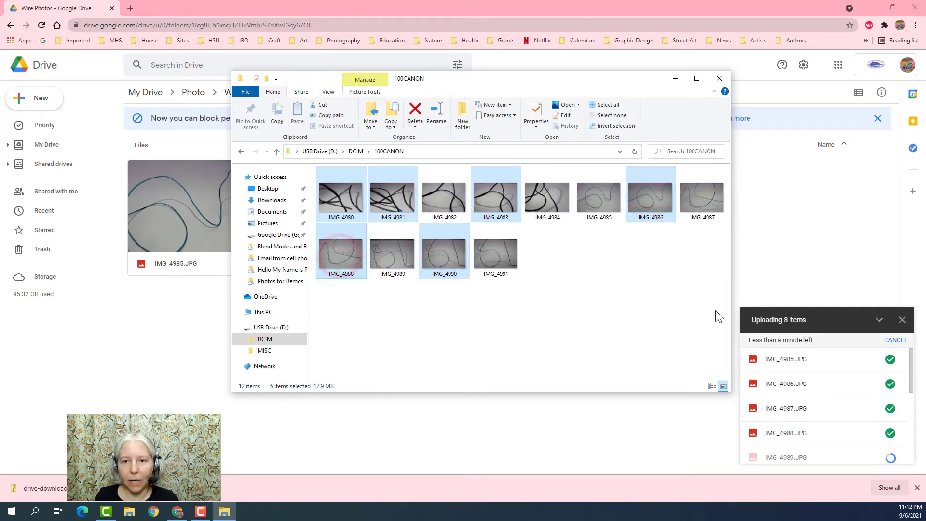
pyautogui.moveTo(493, 192); pyautogui.dragTo(805, 205)
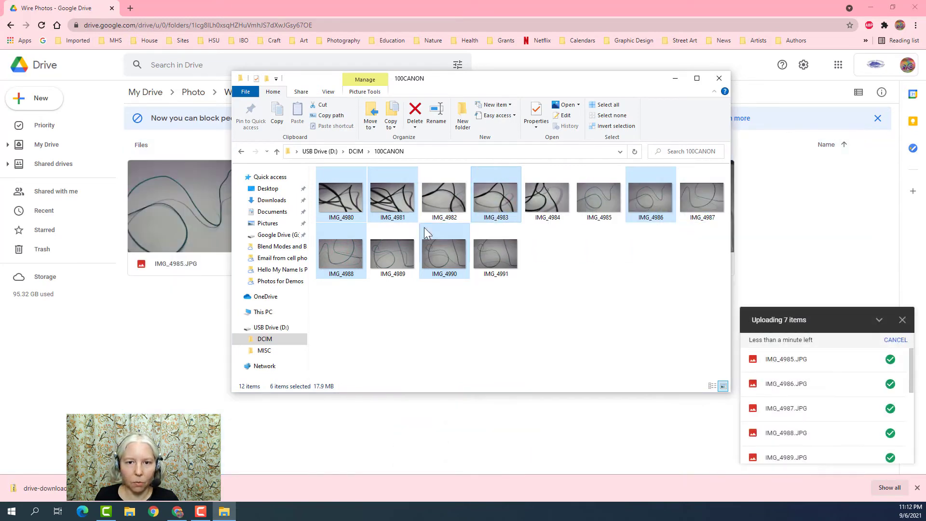
# Range-select all 12 photos from IMG_4980 to IMG_4991 and drag them, dropping without copying.
pyautogui.click(593, 310)
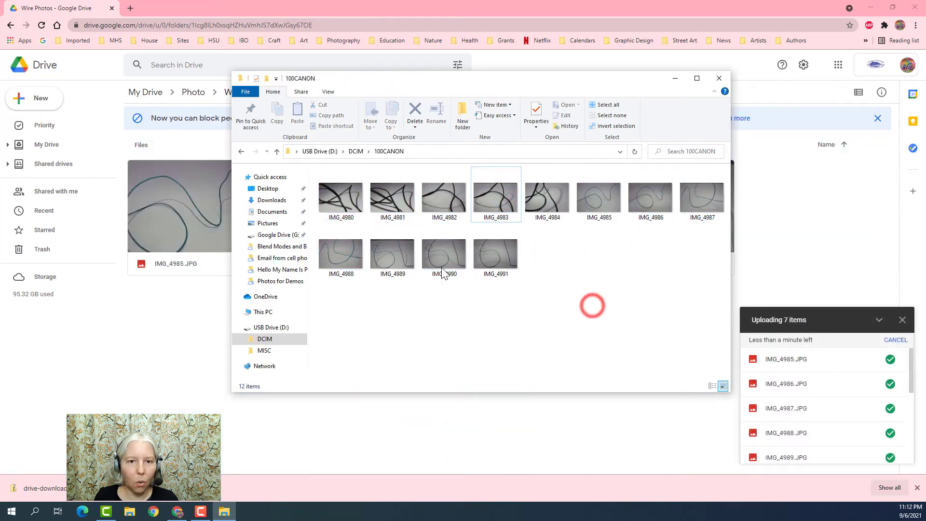
pyautogui.click(341, 202)
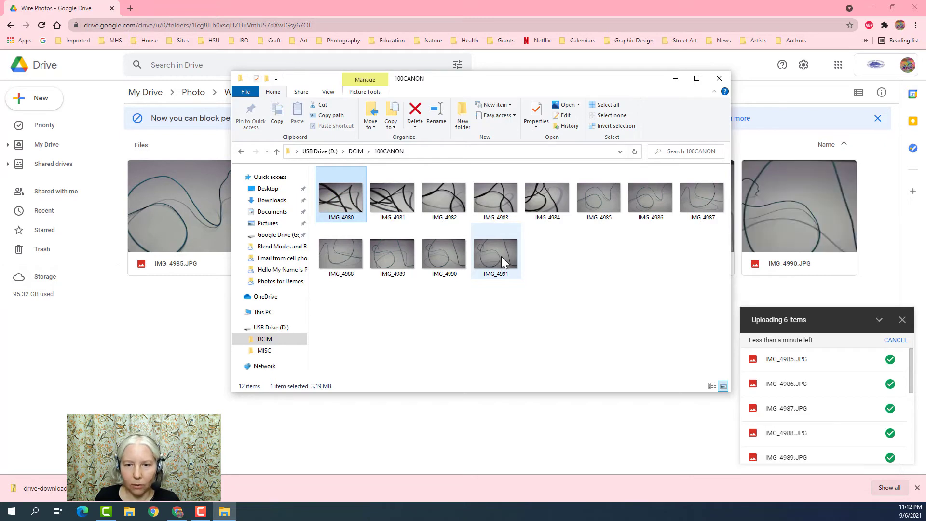
pyautogui.keyDown('shift'); pyautogui.click(502, 256); pyautogui.keyUp('shift')
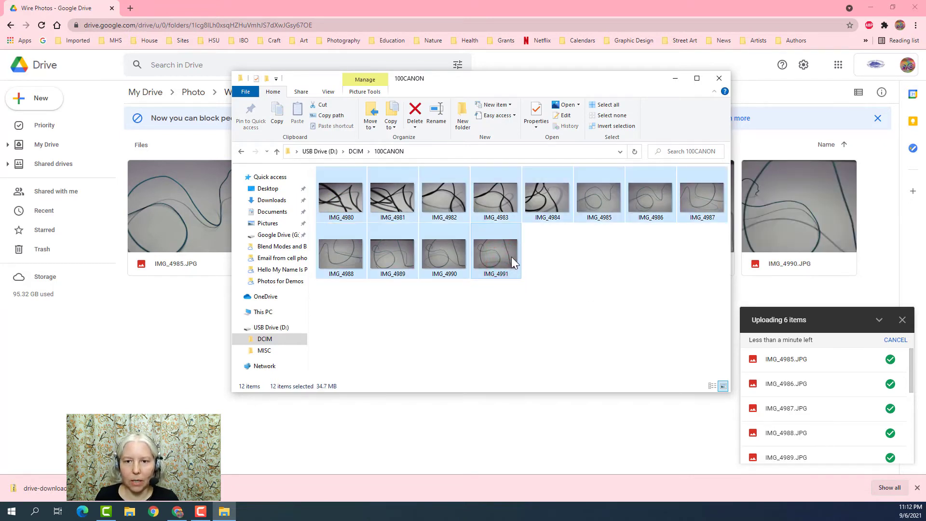
pyautogui.moveTo(497, 252); pyautogui.dragTo(607, 277)
pyautogui.click(608, 272)
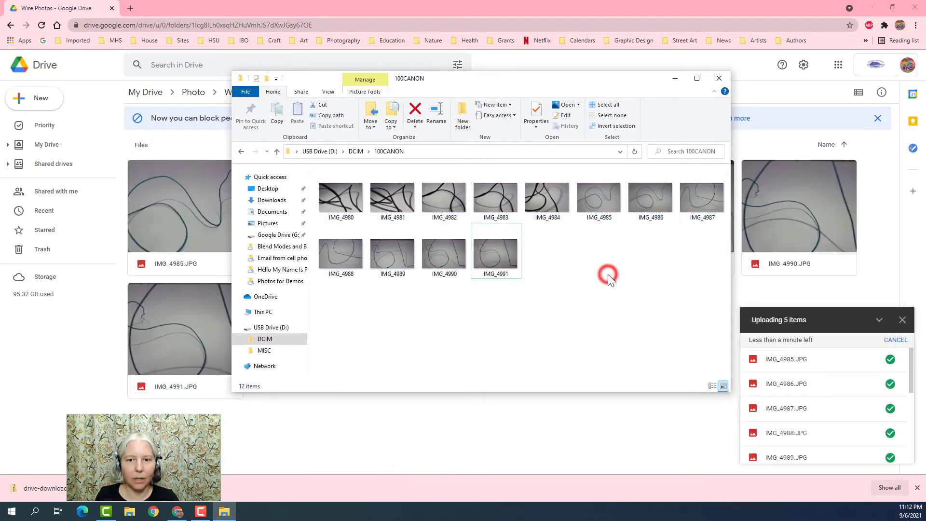
# Reselect all 12 photos, then deselect them and move the card folder window lower.
pyautogui.click(346, 328)
pyautogui.moveTo(347, 329); pyautogui.dragTo(693, 198)
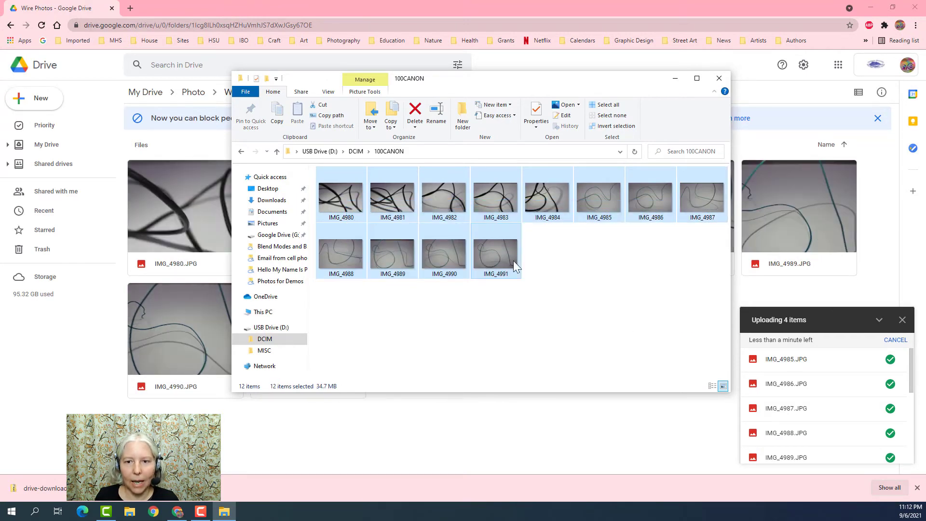
pyautogui.click(557, 313)
pyautogui.moveTo(617, 85); pyautogui.dragTo(582, 400)
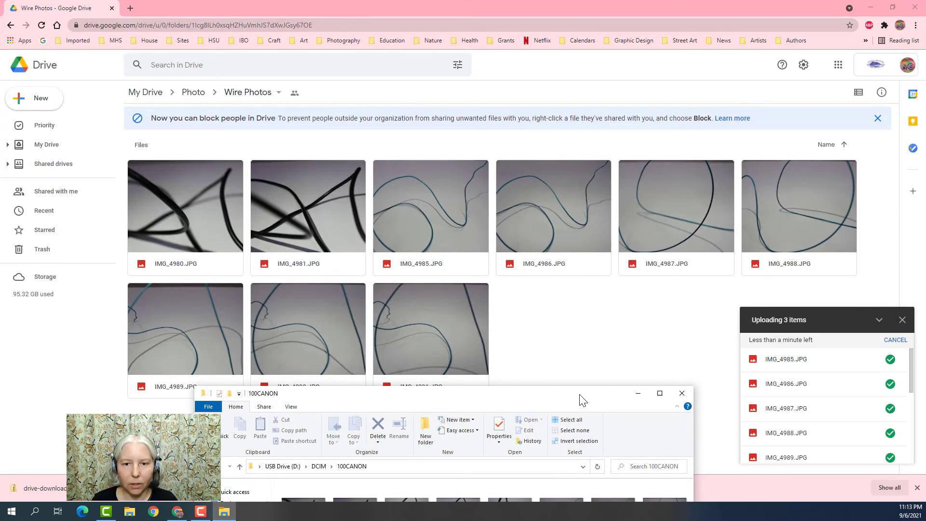
# Confirm all 12 uploads completed in Drive, then center the 100CANON window on screen.
pyautogui.click(537, 367)
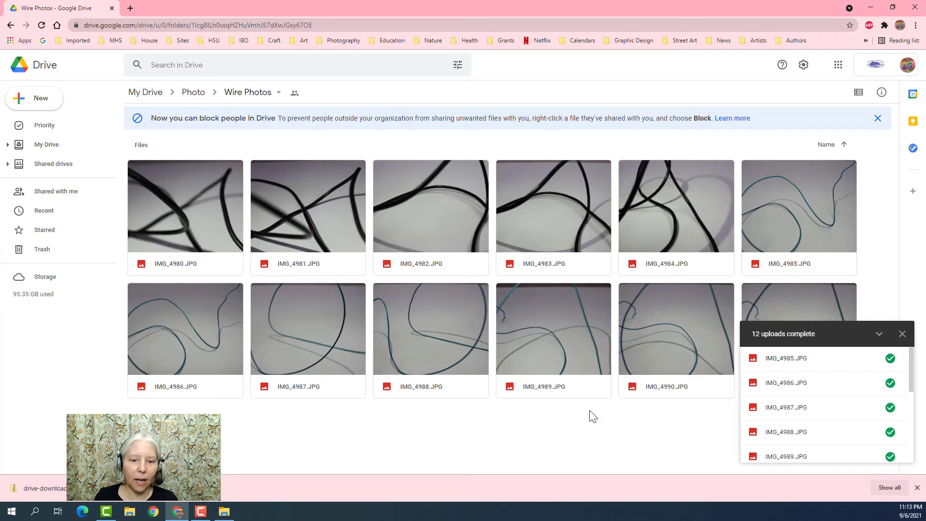
pyautogui.click(227, 512)
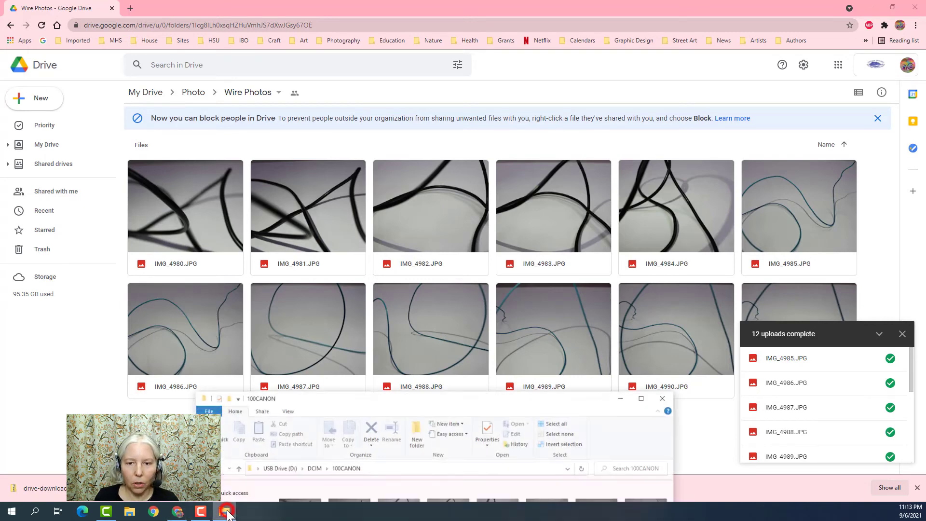
pyautogui.moveTo(390, 391); pyautogui.dragTo(436, 103)
# Box-select all 12 card photos and permanently delete them, confirming Yes.
pyautogui.click(338, 330)
pyautogui.moveTo(342, 331); pyautogui.dragTo(718, 218)
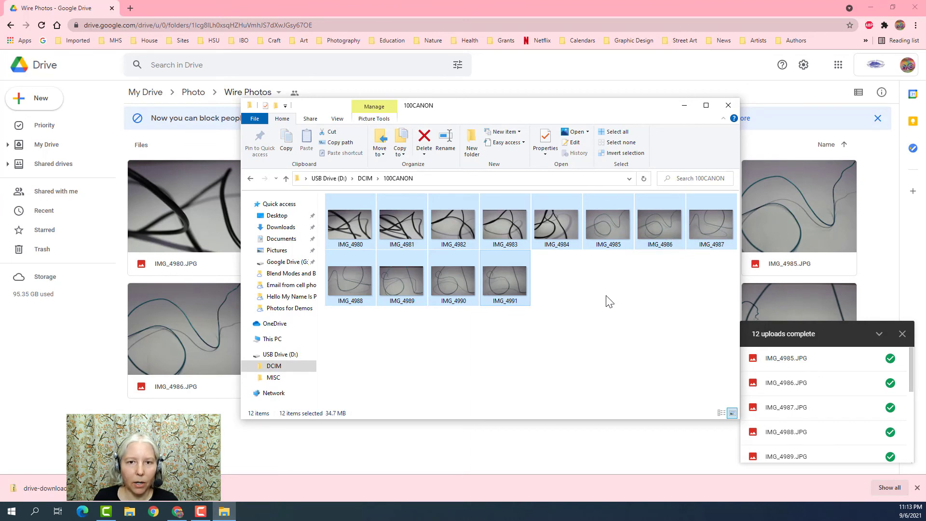
pyautogui.click(423, 140)
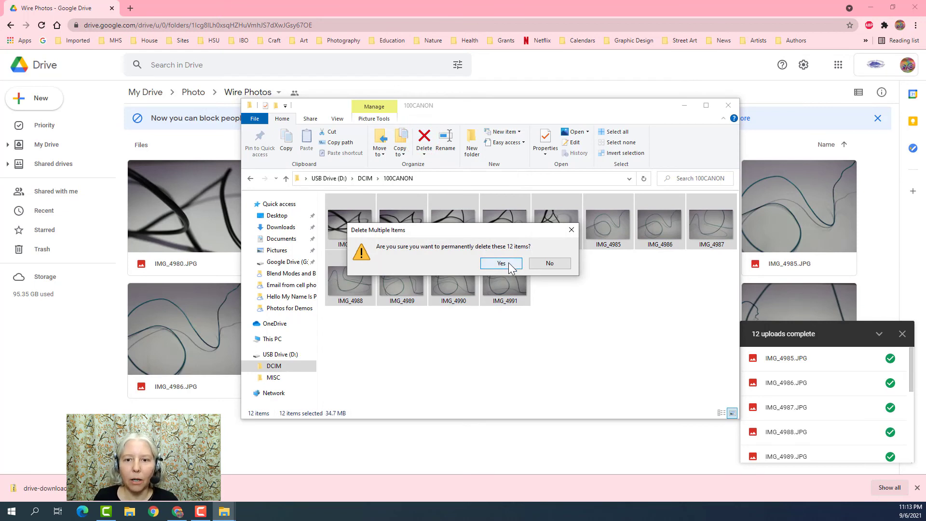
pyautogui.click(503, 263)
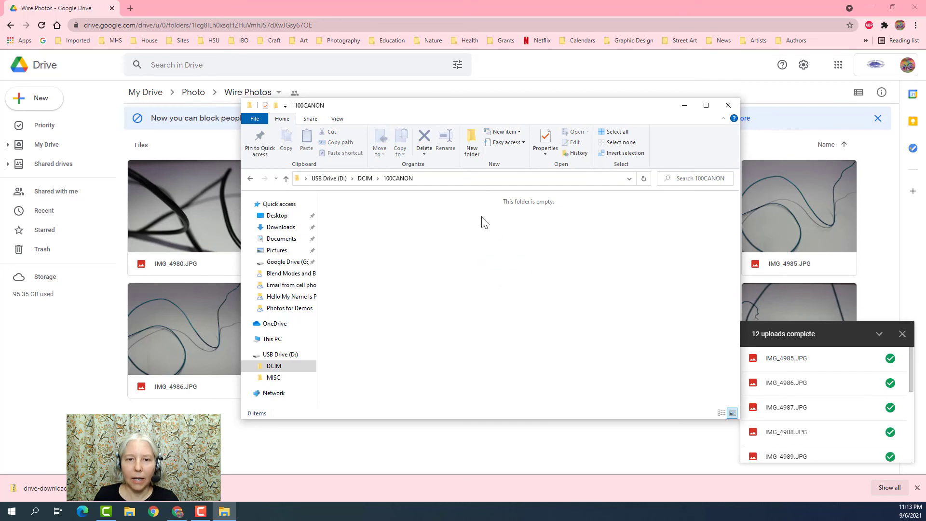
# Show the top level of USB Drive (D:) and bring up its context menu for ejecting.
pyautogui.click(278, 354)
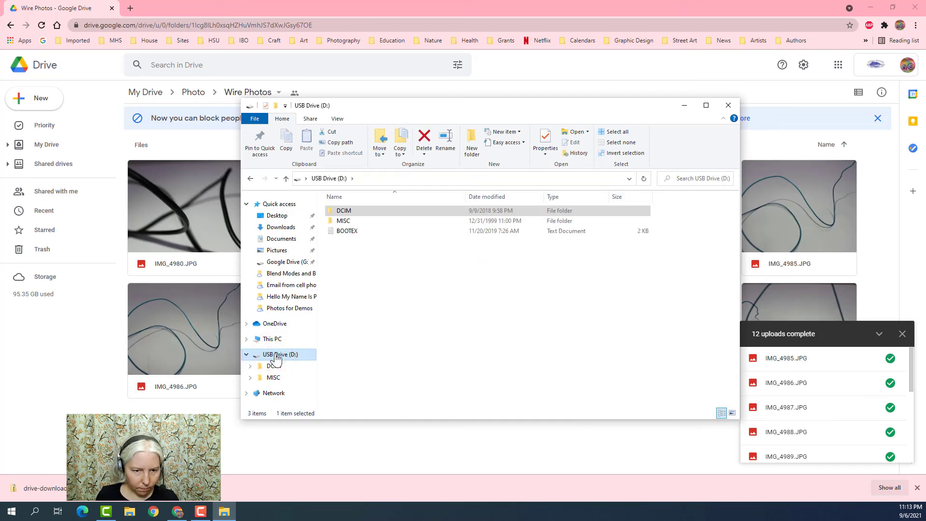
pyautogui.rightClick(276, 356)
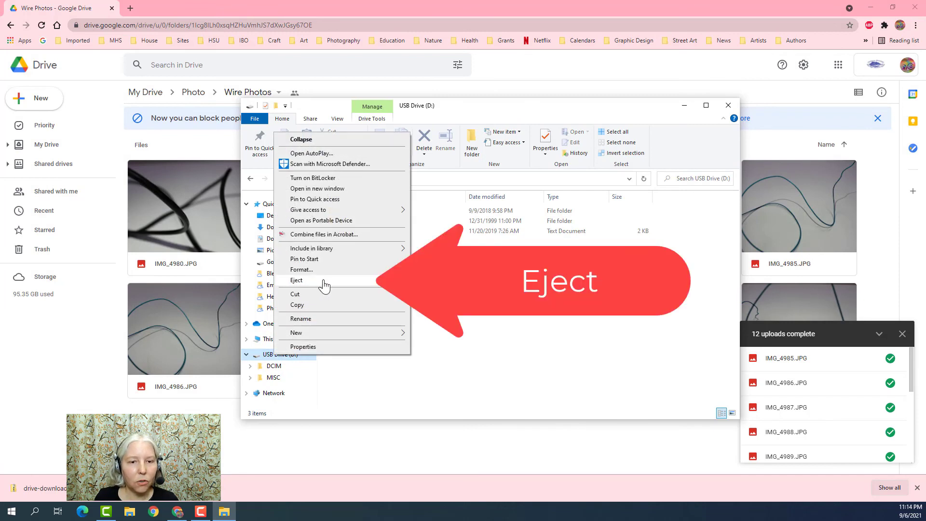